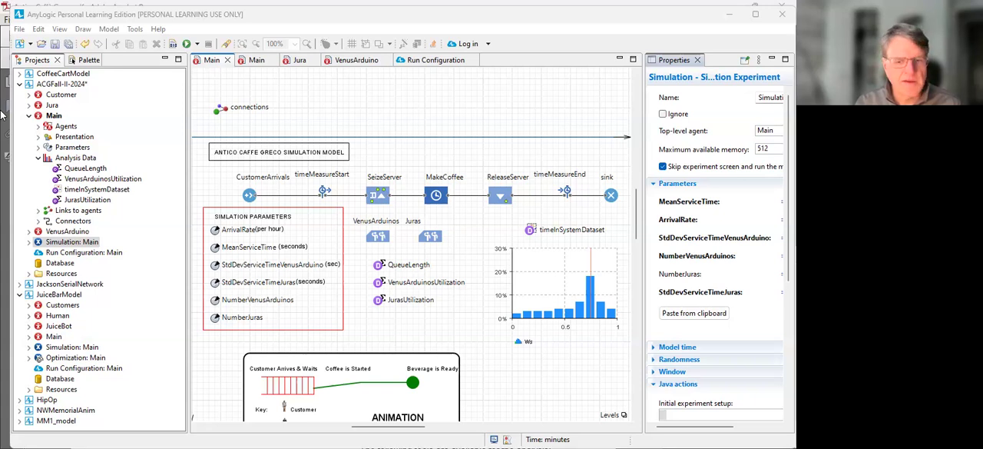
Step: Widen the experiment's properties area and set StdDevServiceTimeVenusArduino to 40
left_click_drag(644, 222, 590, 245)
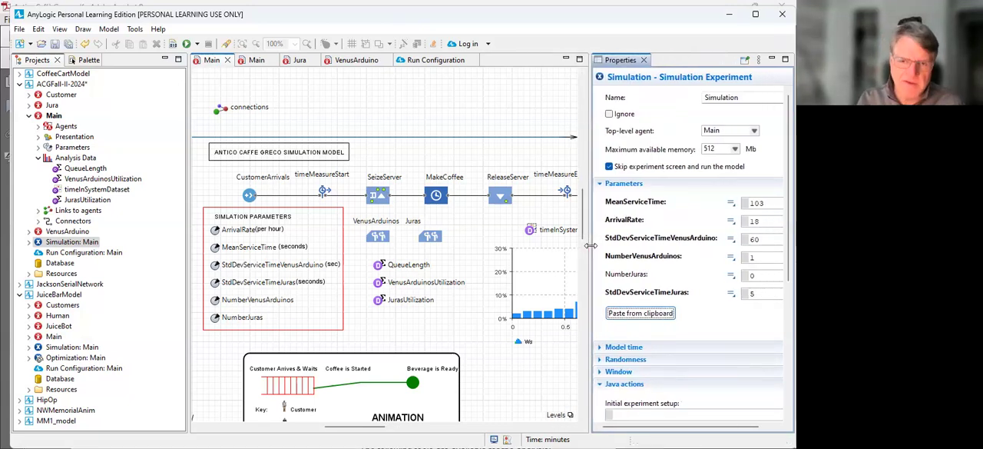
left_click(759, 239)
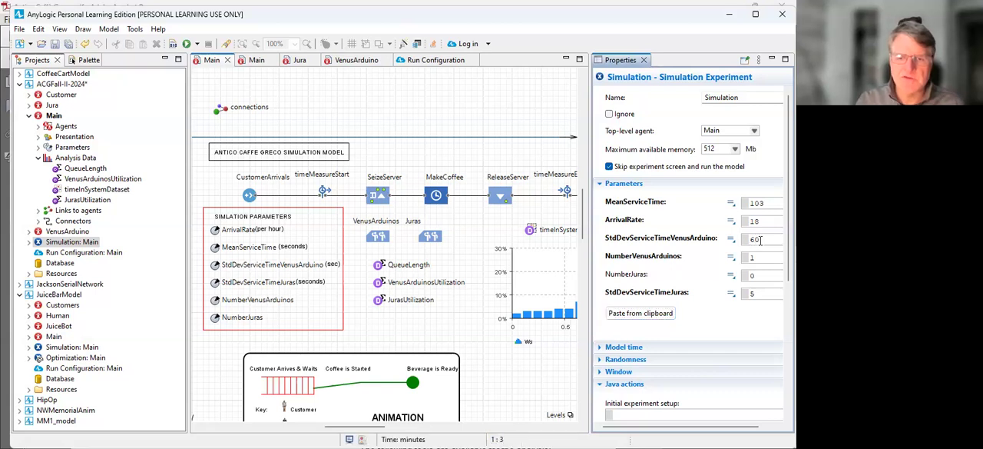
key("BackSpace")
key("BackSpace")
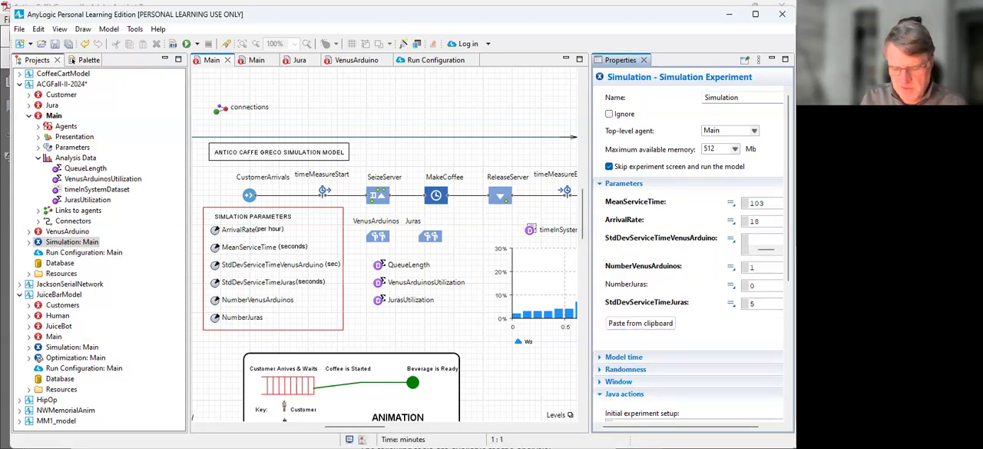
type("40")
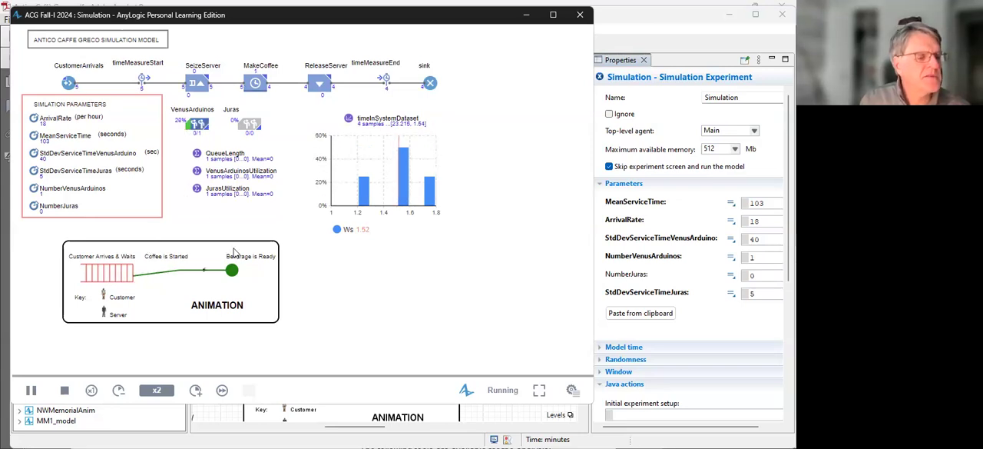
Step: Speed the running simulation up to x50
left_click(198, 392)
left_click(198, 393)
left_click(197, 392)
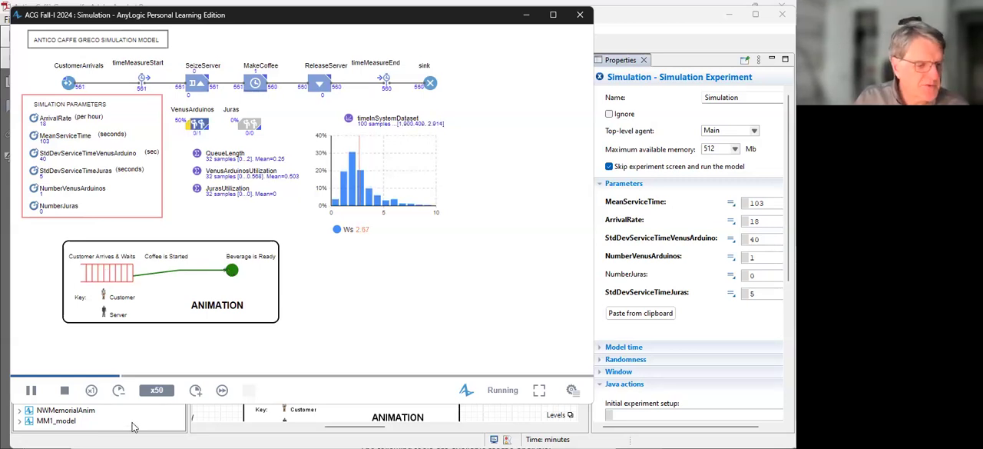
Step: Slow the running simulation down to x1 to watch customers moving through the animation
left_click(119, 391)
left_click(119, 391)
left_click(119, 391)
left_click(119, 391)
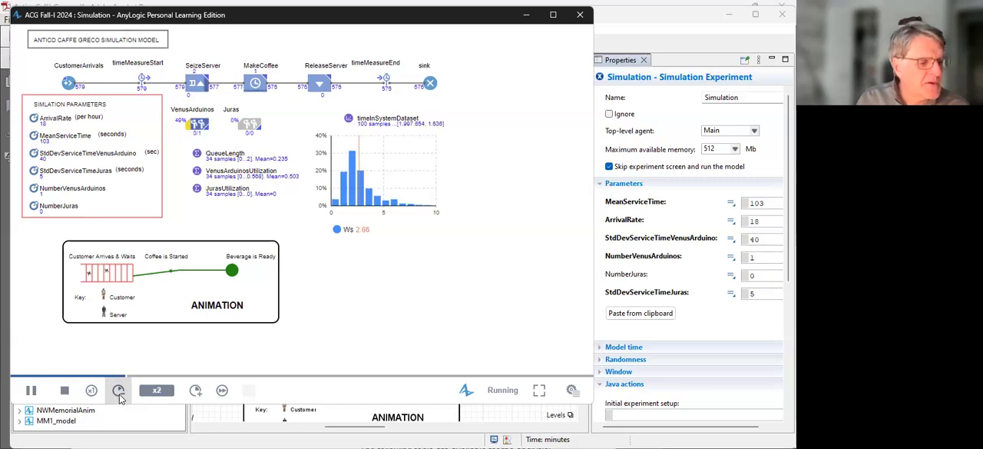
left_click(119, 395)
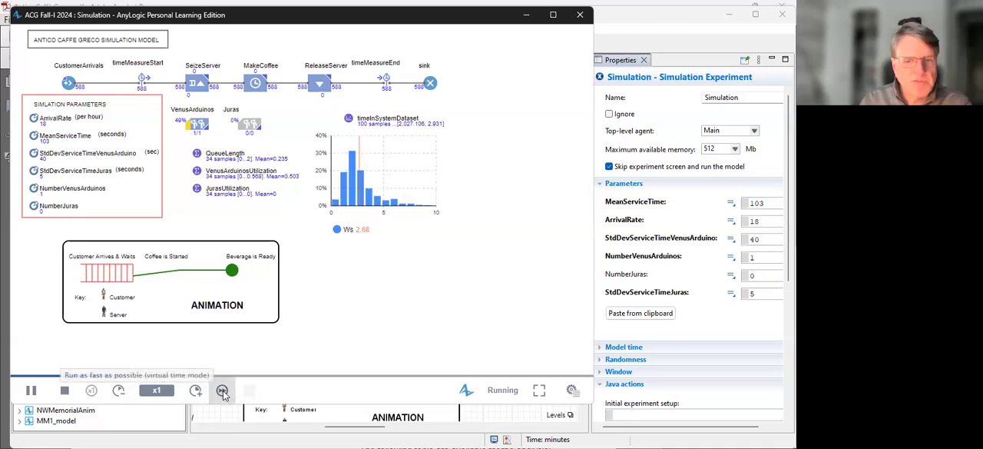
Step: Run the simulation to its end in virtual time, rerun it twice from the start, and close the simulation window
left_click(223, 391)
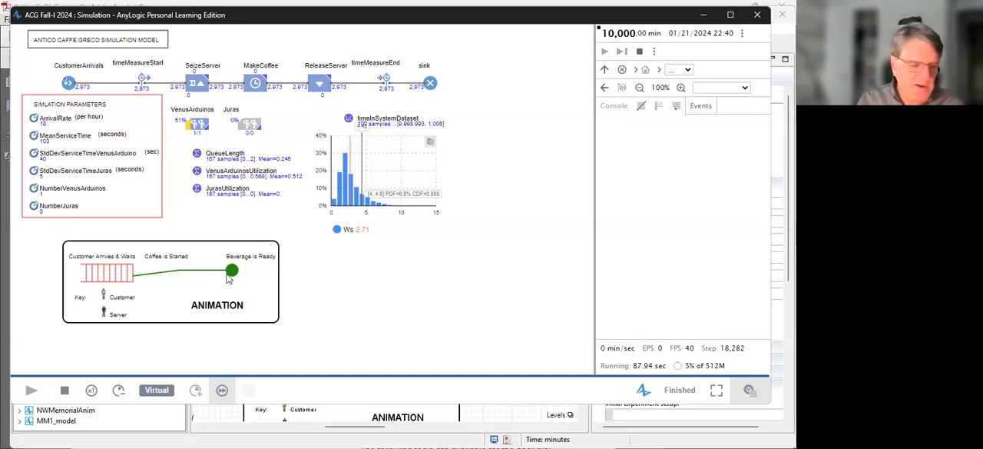
left_click(65, 392)
left_click(31, 392)
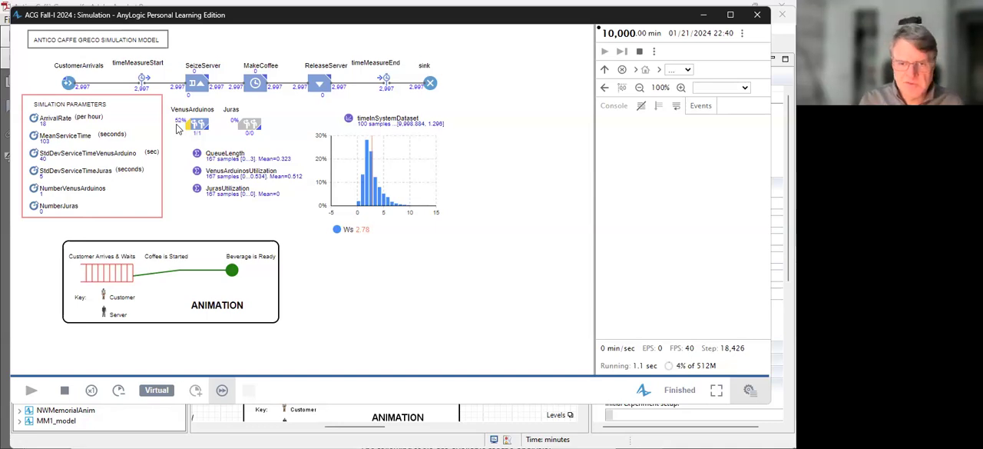
left_click(64, 392)
left_click(32, 391)
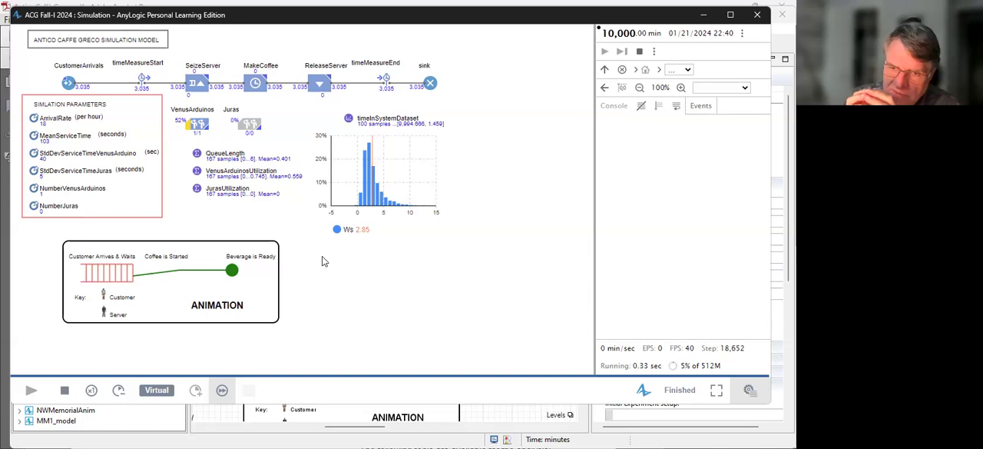
left_click(757, 16)
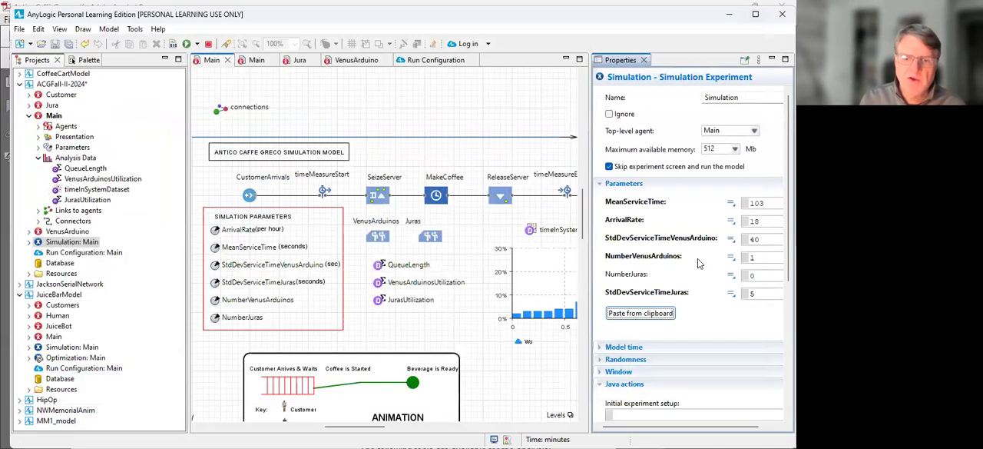
Step: Set StdDevServiceTimeVenusArduino to 60 in the Simulation experiment's parameters
left_click(762, 243)
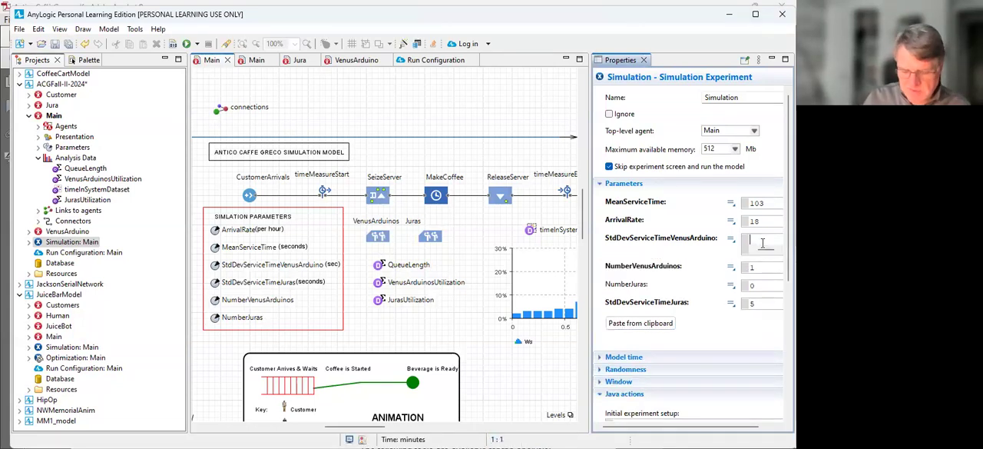
key("BackSpace")
key("BackSpace")
type("60")
Step: Set NumberVenusArduinos to 0 and NumberJuras to 1 in the Simulation experiment's parameters
left_click(765, 263)
left_click(758, 258)
key("BackSpace")
type("0")
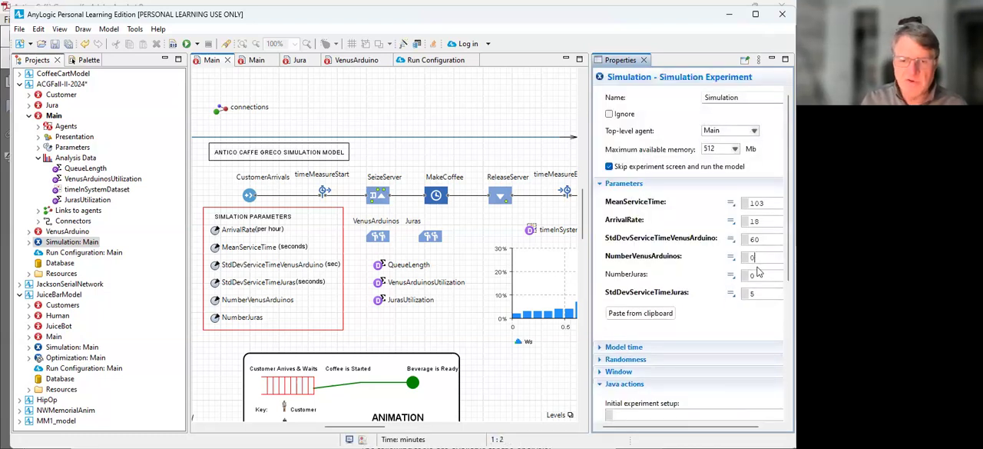
left_click(761, 280)
left_click(759, 275)
key("BackSpace")
type("1")
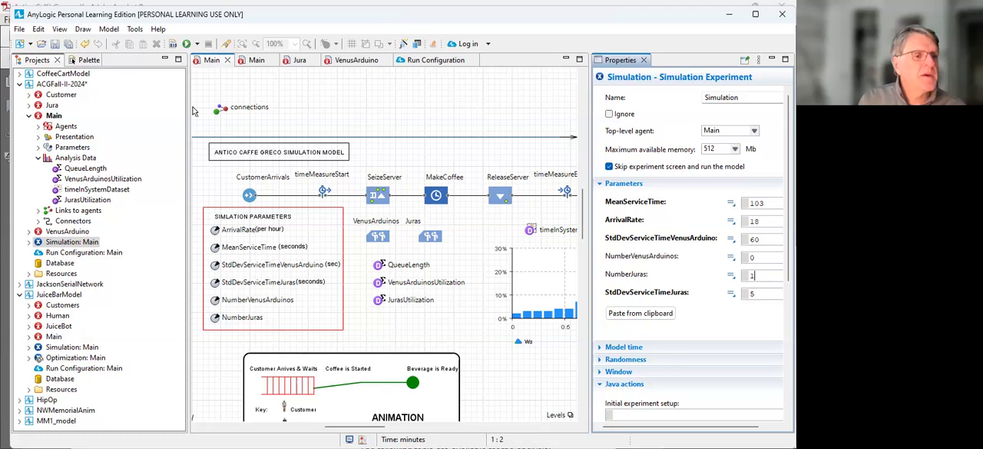
Step: Launch the simulation, run it as fast as possible in virtual time, and show the developer details
key("F5")
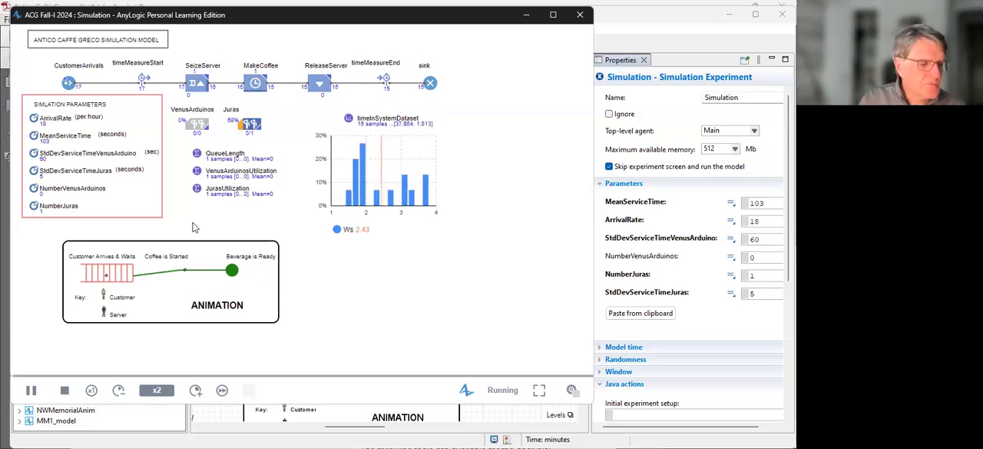
left_click(197, 390)
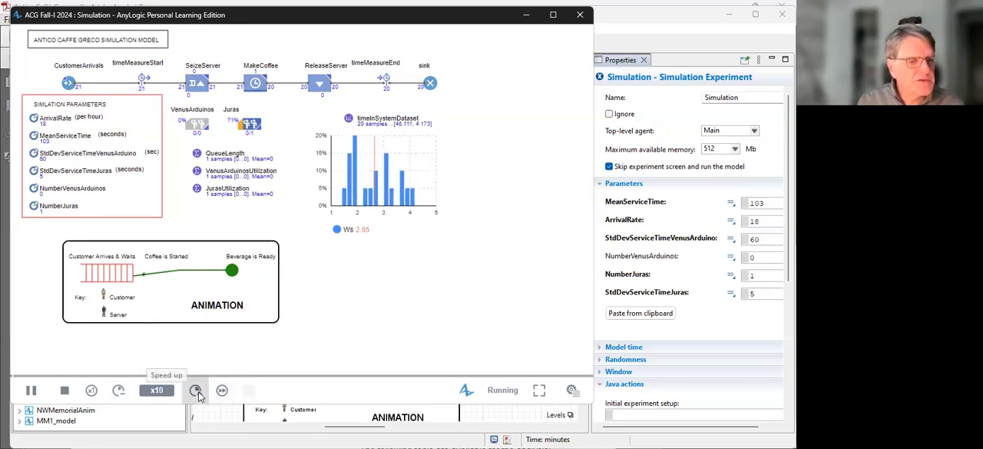
left_click(221, 391)
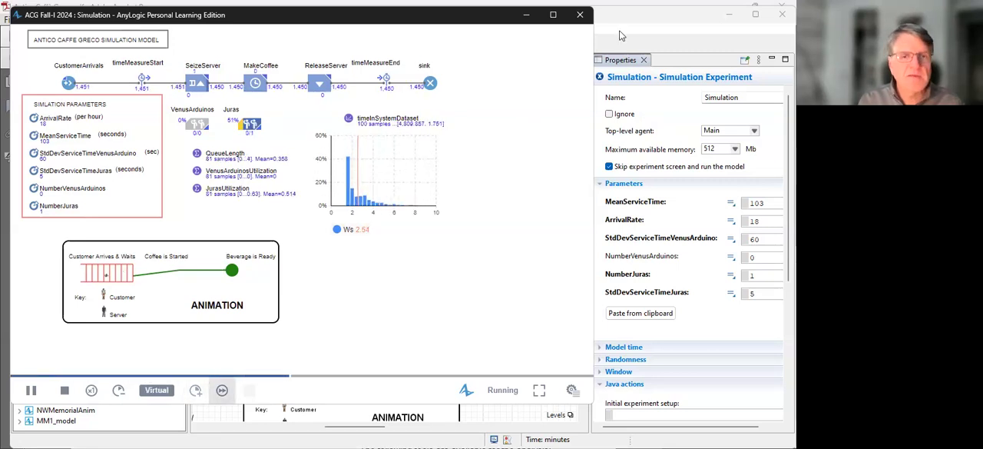
left_click(572, 389)
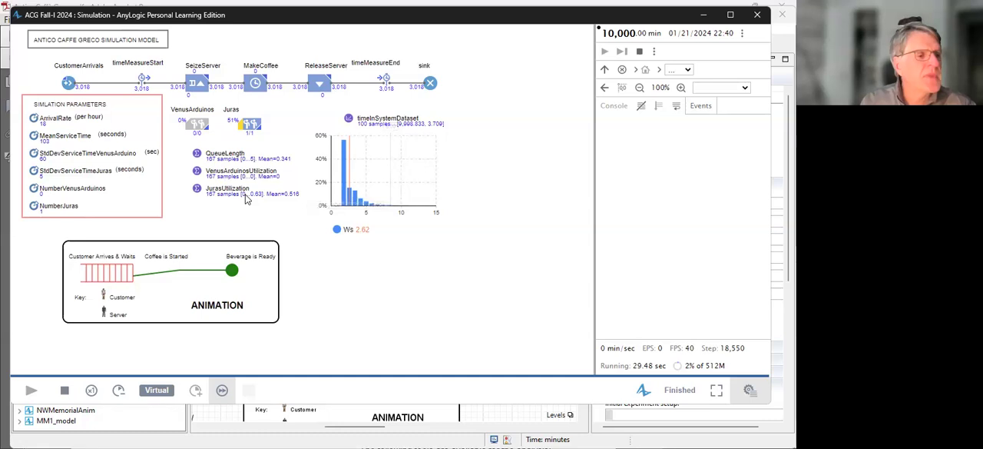
Step: Stop and rerun the single-Jura simulation twice, and close the simulation window
left_click(66, 393)
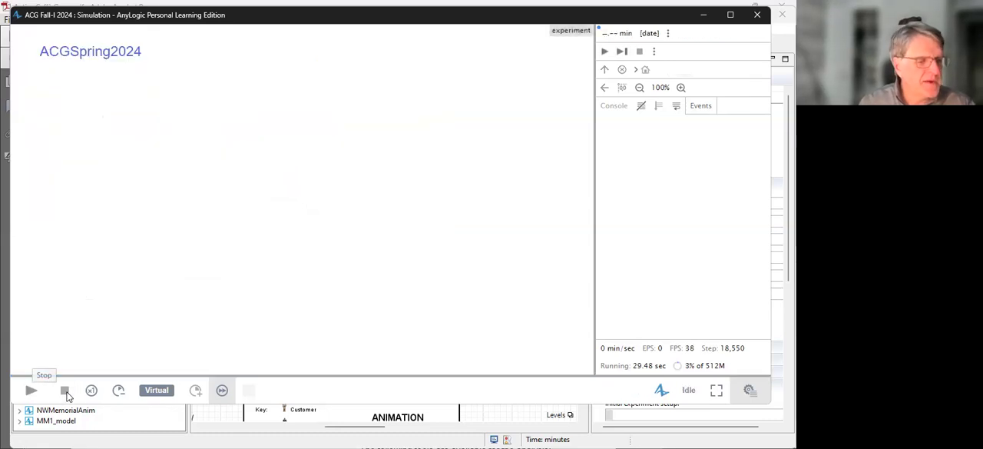
left_click(32, 392)
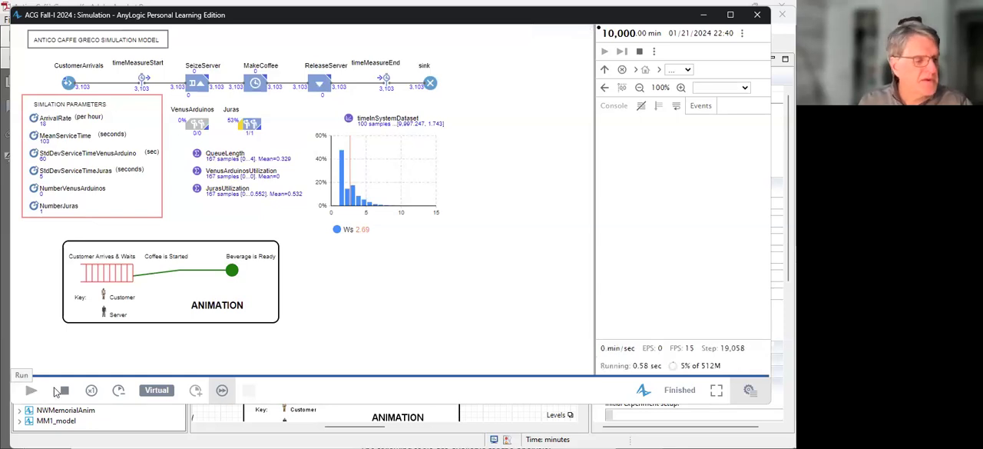
left_click(64, 392)
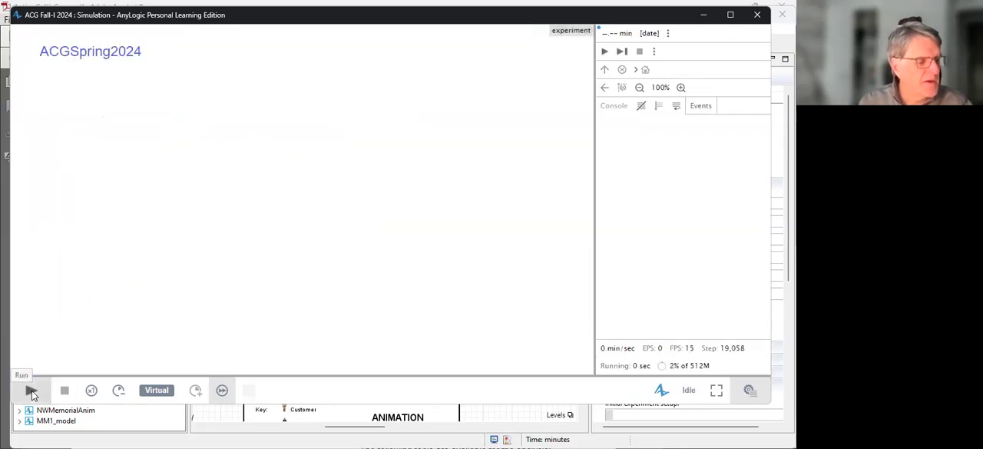
left_click(31, 391)
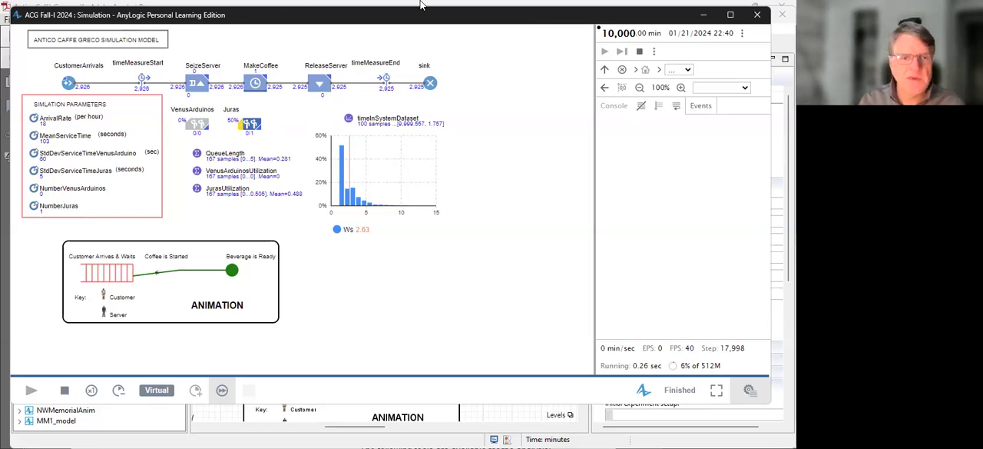
left_click(757, 15)
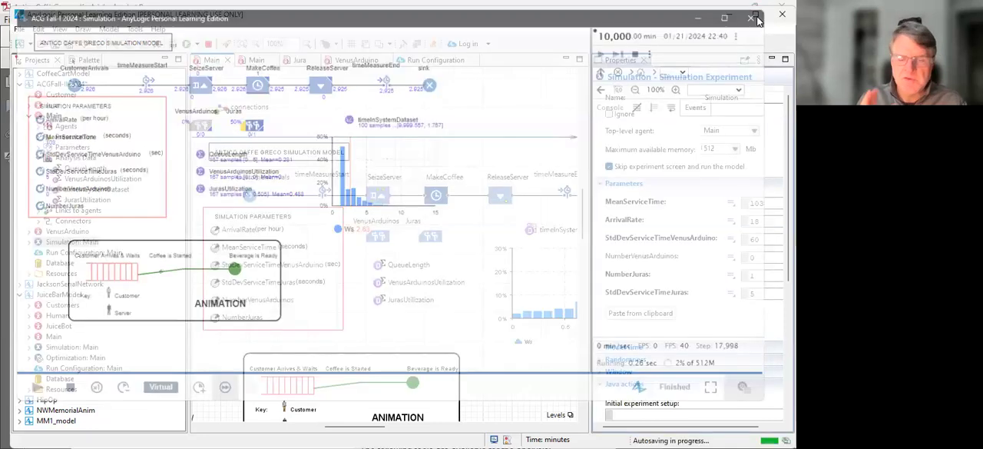
Step: Set NumberVenusArduinos to 1 and enter 0 for NumberJuras
mouse_move(757, 17)
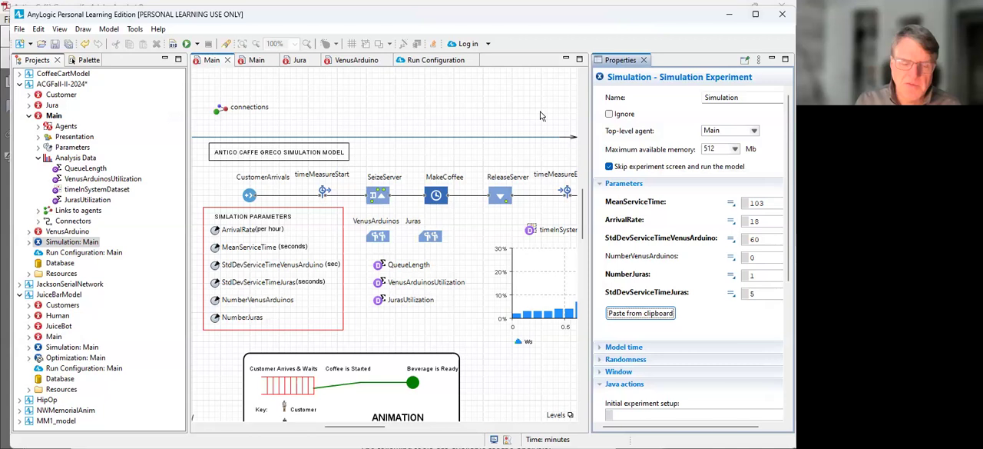
left_click(757, 259)
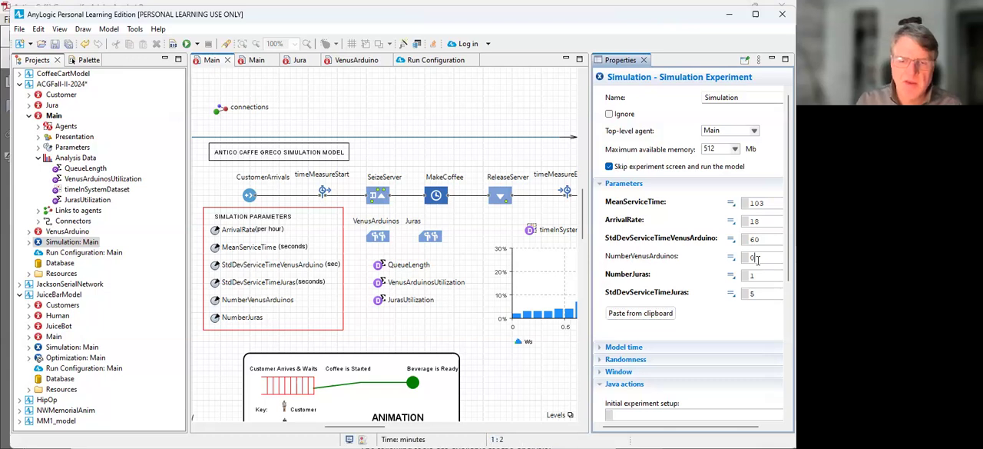
key("BackSpace")
type("1")
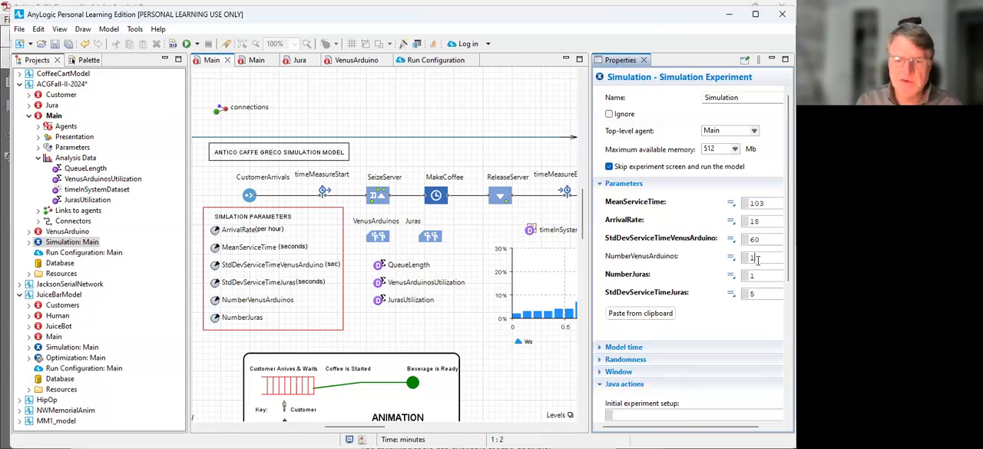
left_click(759, 278)
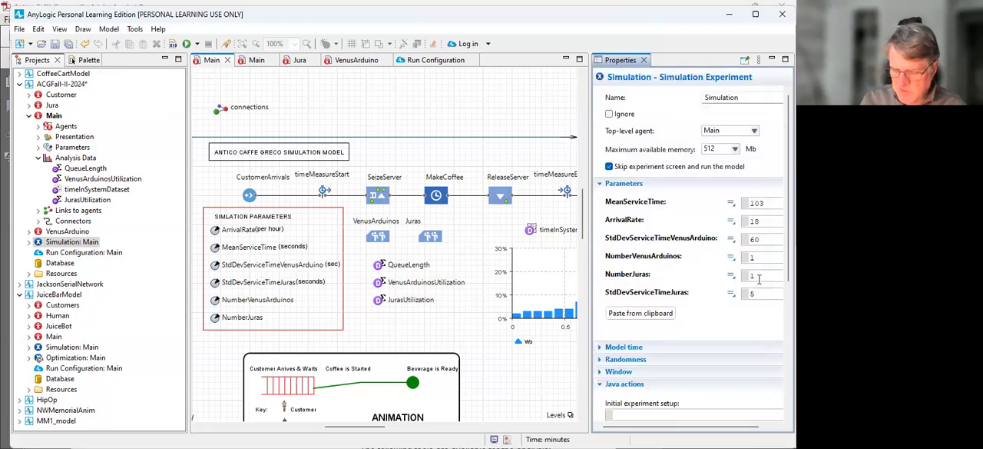
left_click(759, 278)
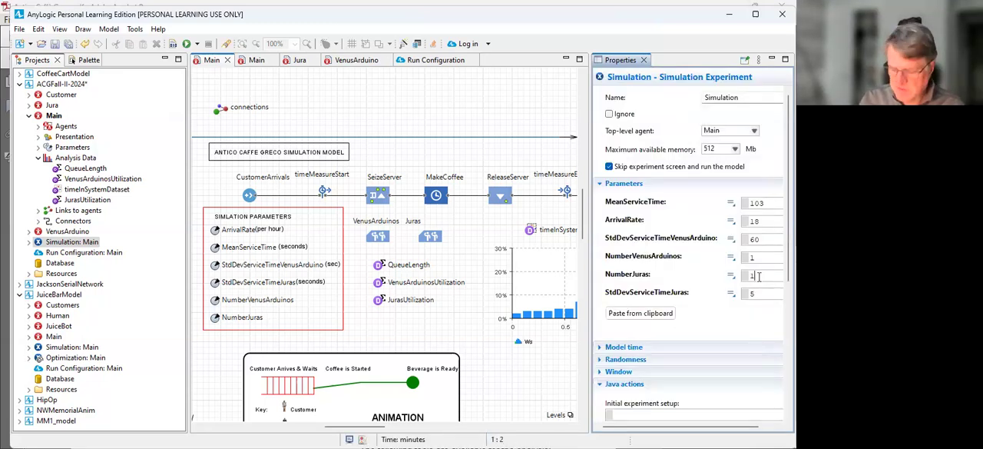
key("Return")
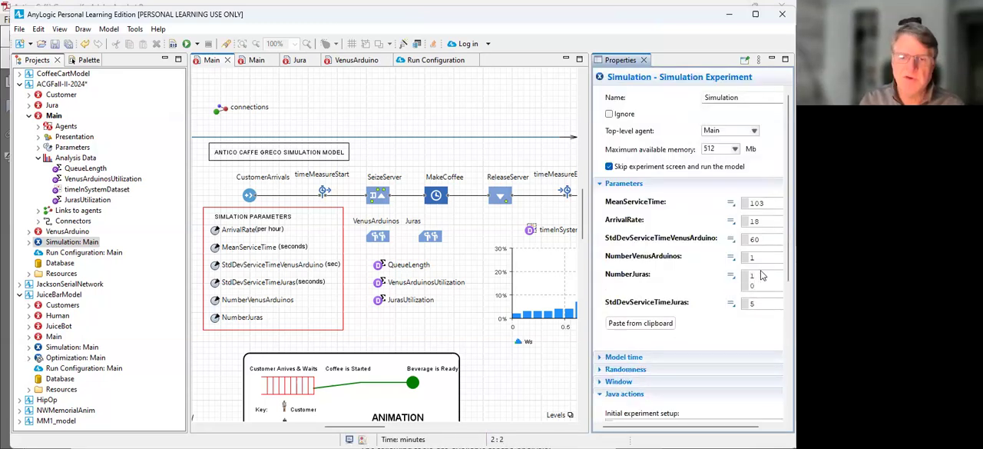
Step: Set the experiment's ArrivalRate to 54 customers per hour
left_click(761, 222)
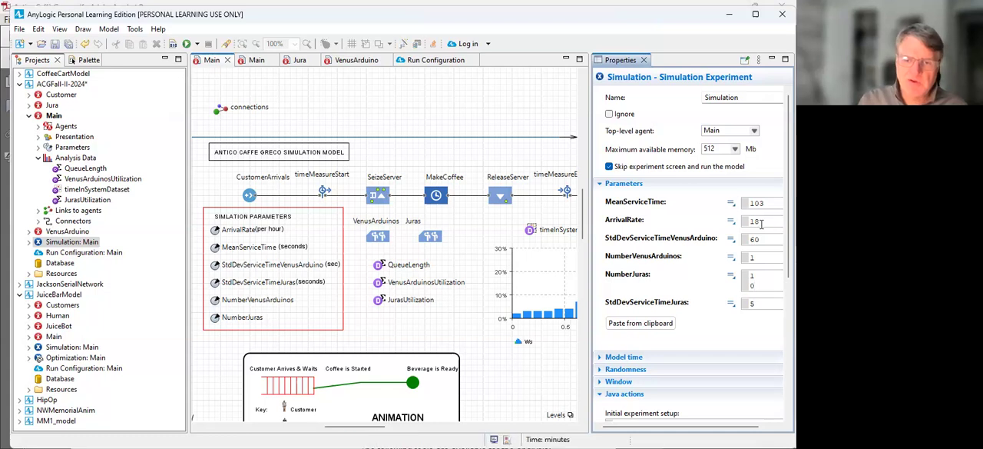
key("BackSpace")
key("BackSpace")
type("54")
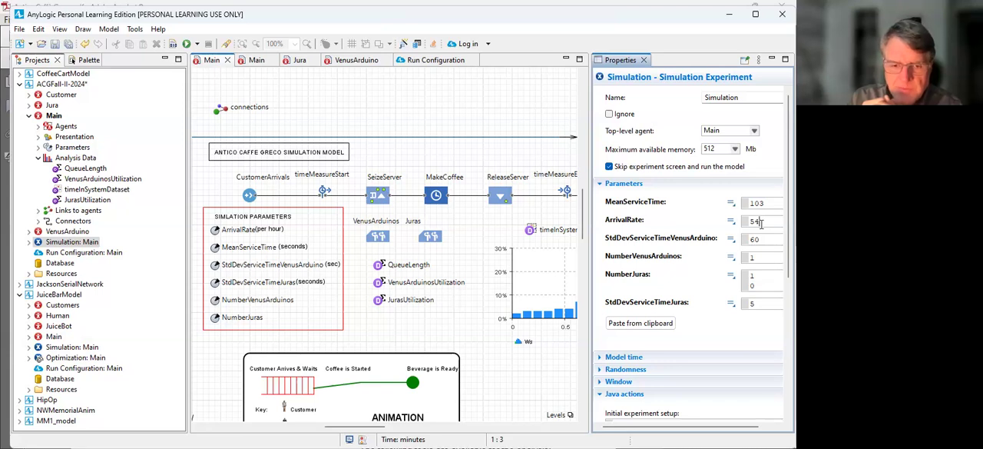
Step: Correct NumberJuras to a single 0 and set NumberVenusArduinos to 3
left_click(761, 285)
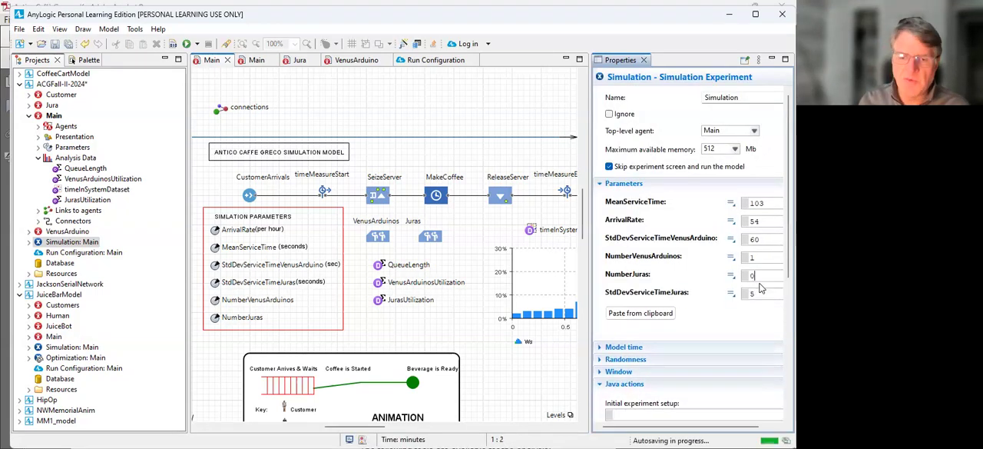
left_click(756, 255)
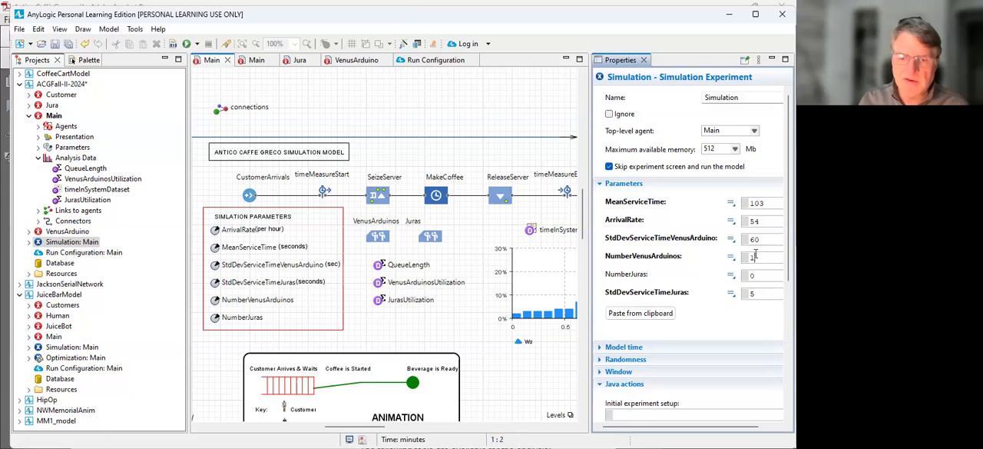
type("3")
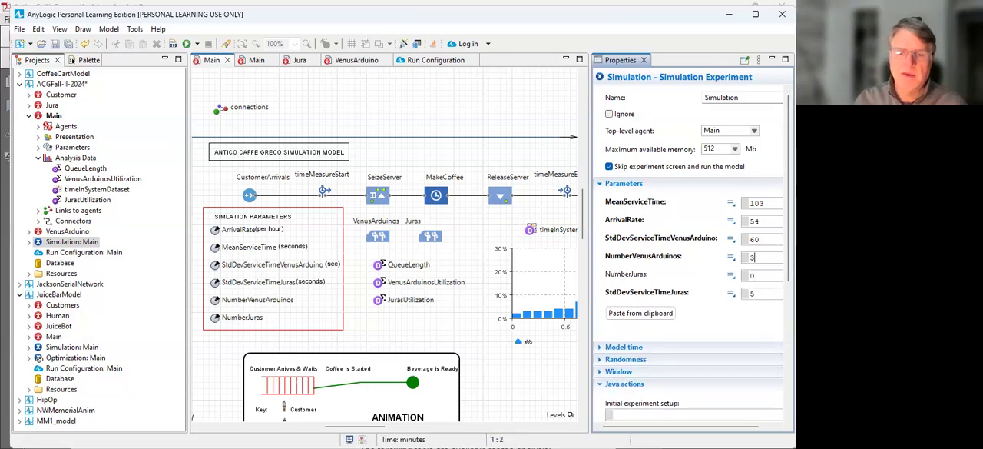
double_click(753, 240)
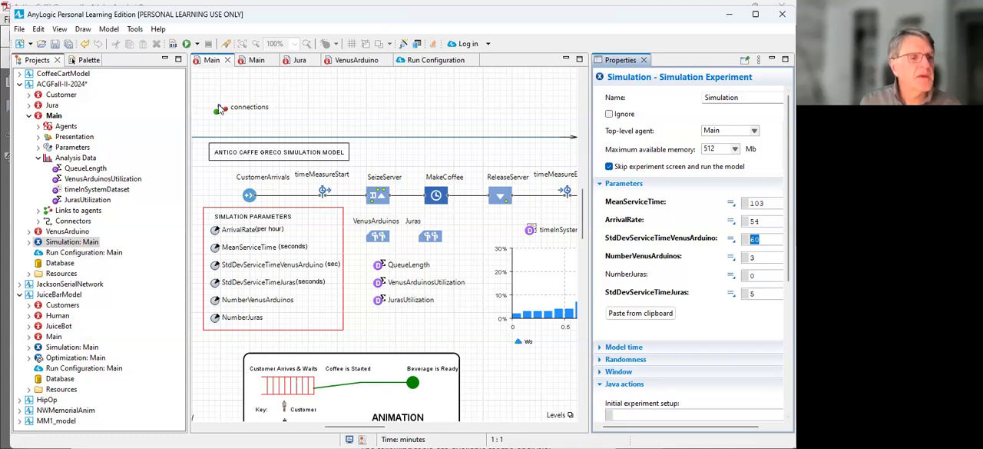
Step: Run the simulation three times at virtual speed with three Venus Arduinos and no Juras, and close its window
key("F5")
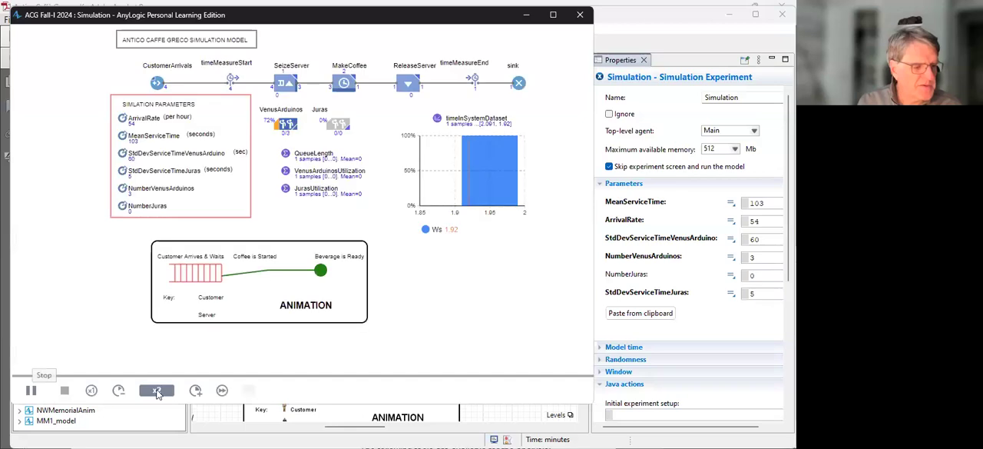
left_click(222, 389)
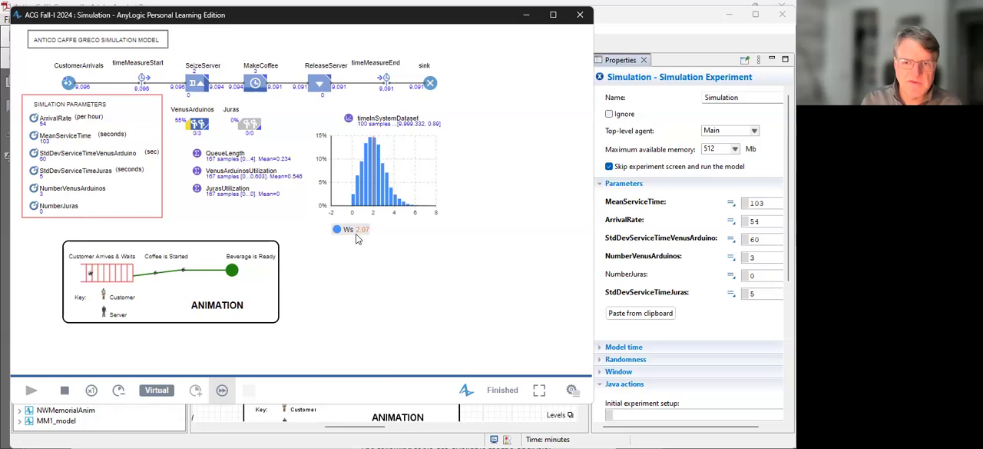
left_click(66, 390)
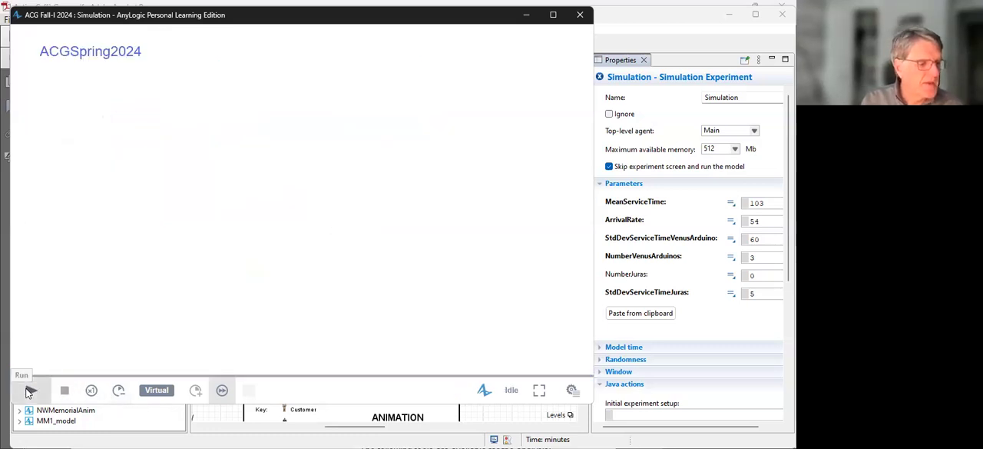
left_click(30, 391)
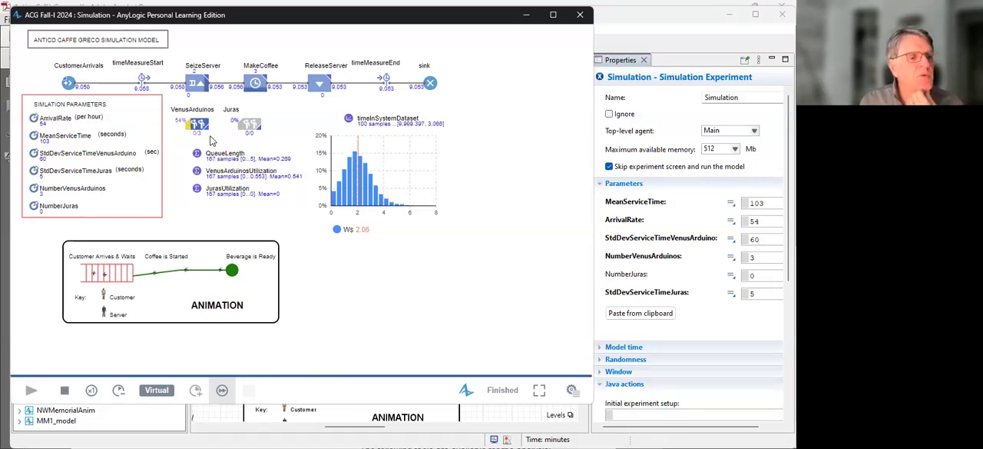
left_click(64, 391)
left_click(32, 390)
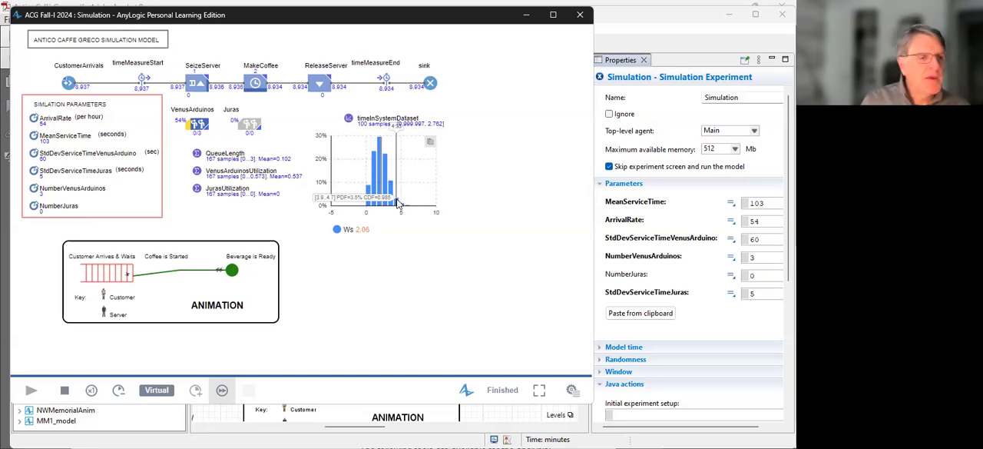
left_click(574, 20)
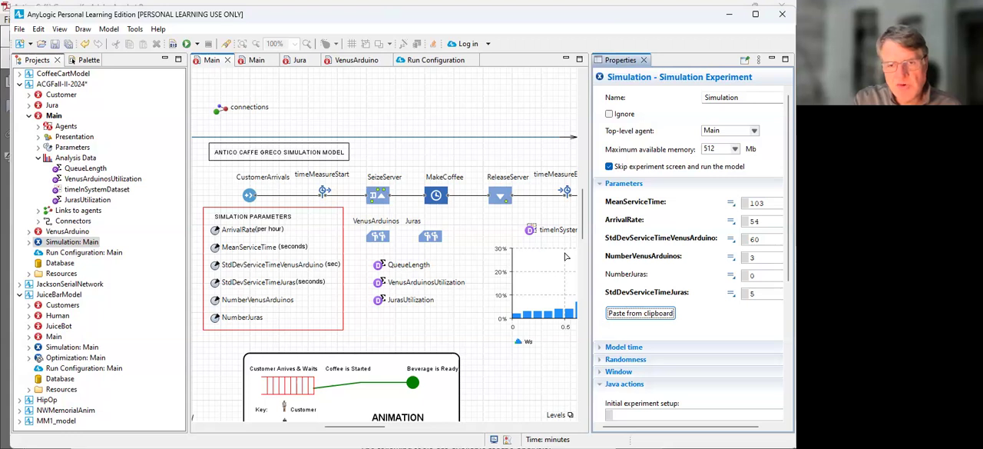
Step: Set NumberVenusArduinos to 0 and NumberJuras to 2, and run the simulation at virtual speed
left_click(755, 258)
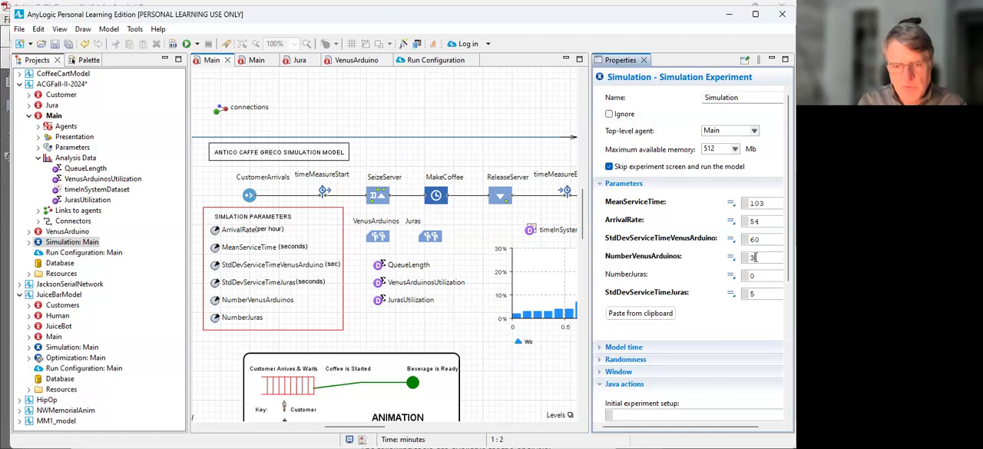
key("BackSpace")
type("0")
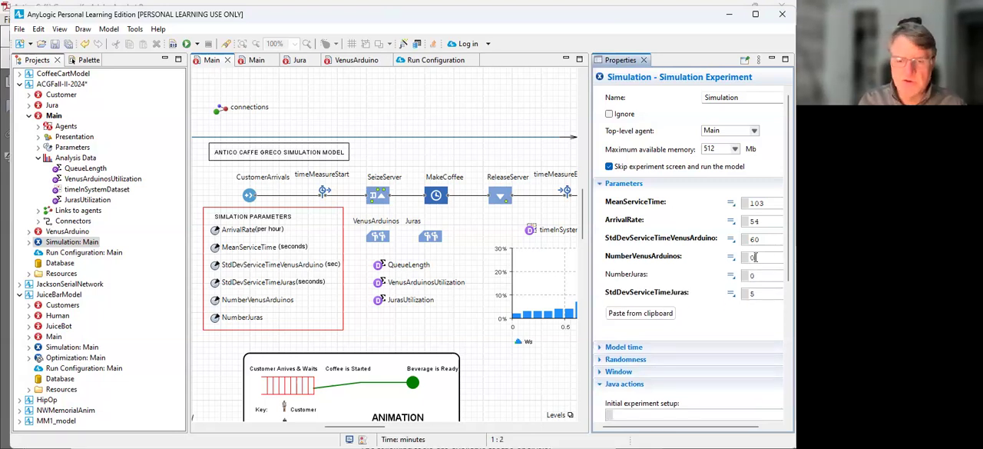
left_click(758, 277)
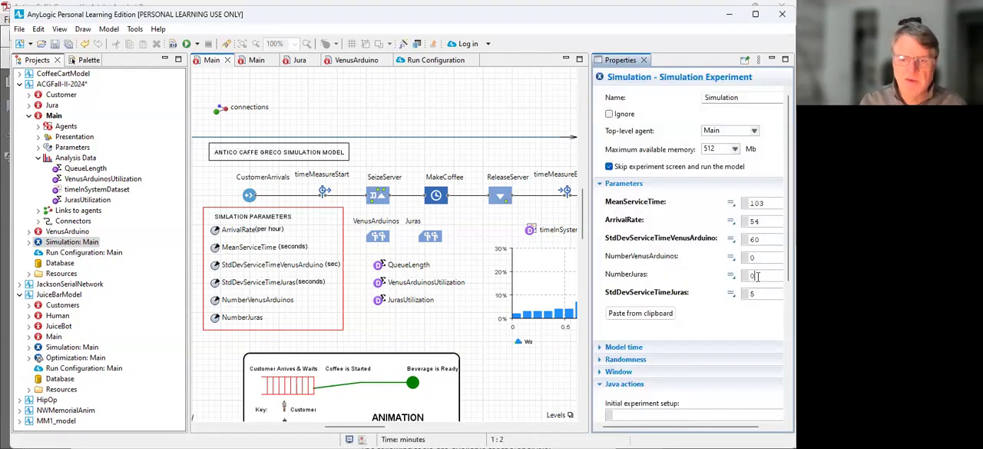
key("BackSpace")
type("3")
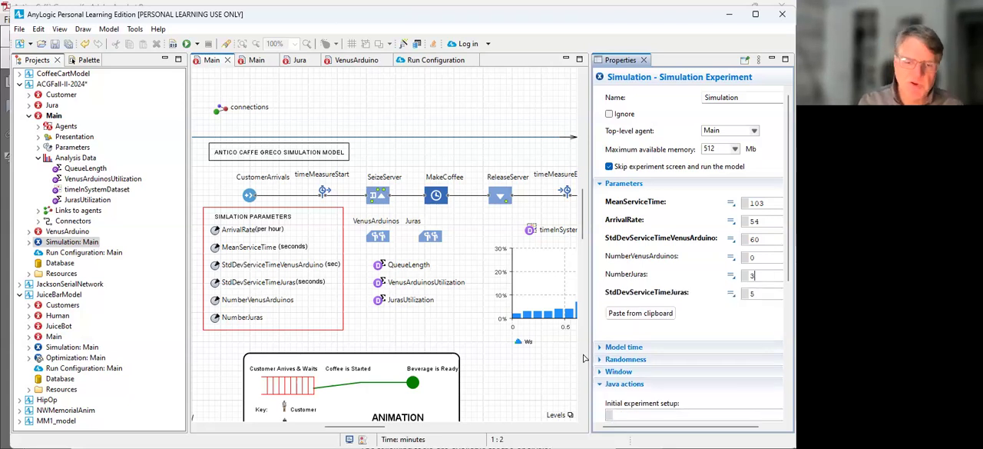
key("BackSpace")
type("2")
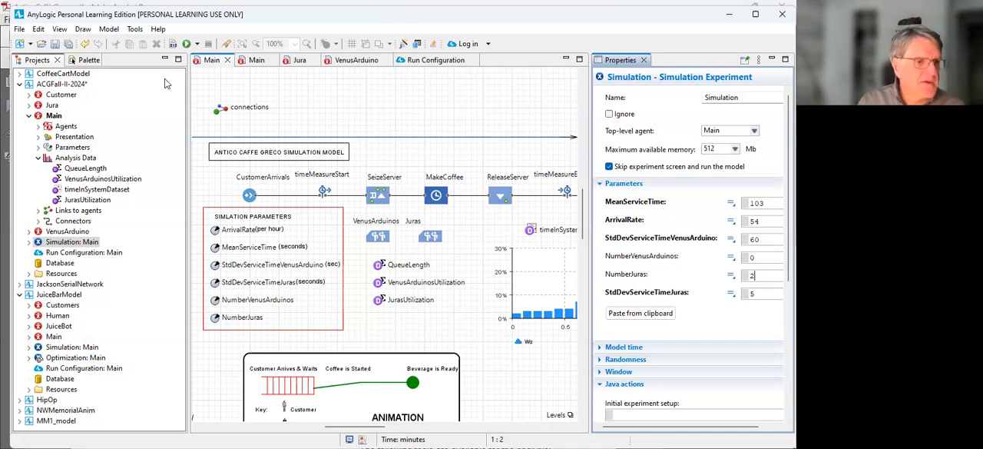
key("F5")
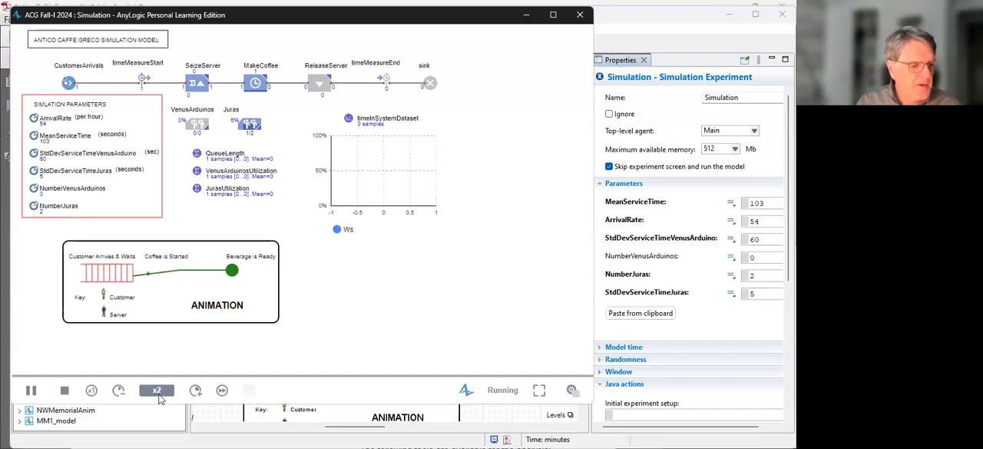
left_click(222, 389)
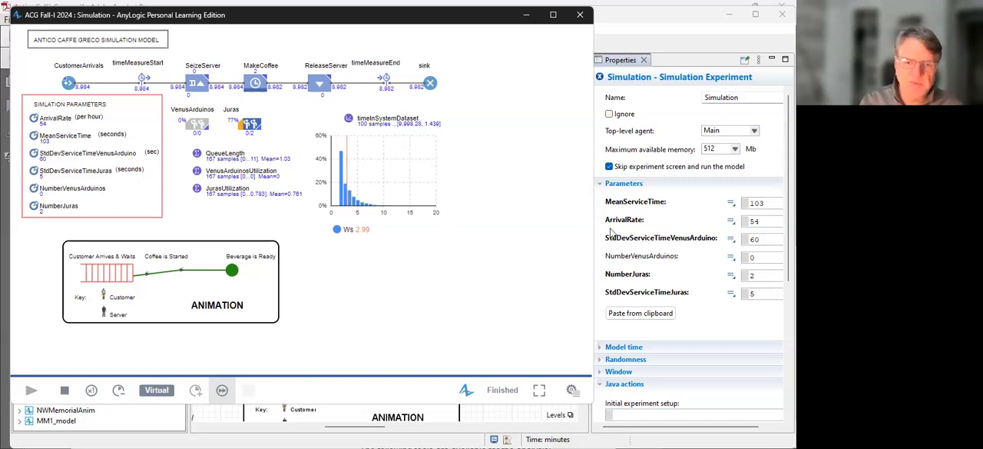
Step: Set the experiment's NumberVenusArduinos parameter to 1
left_click(754, 257)
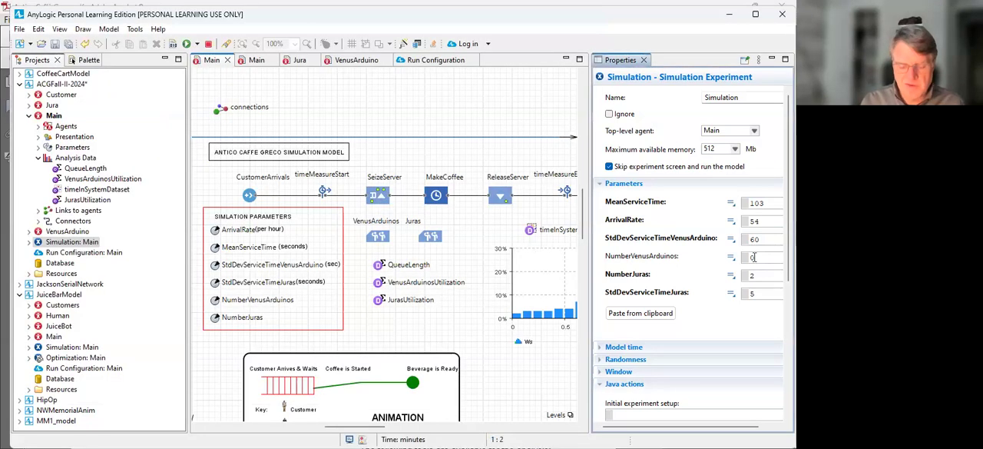
key("BackSpace")
type("1")
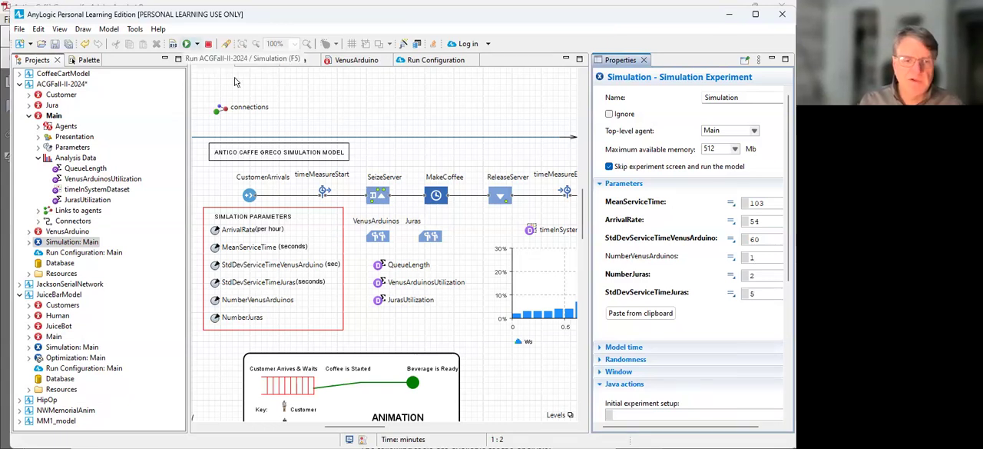
key("Tab")
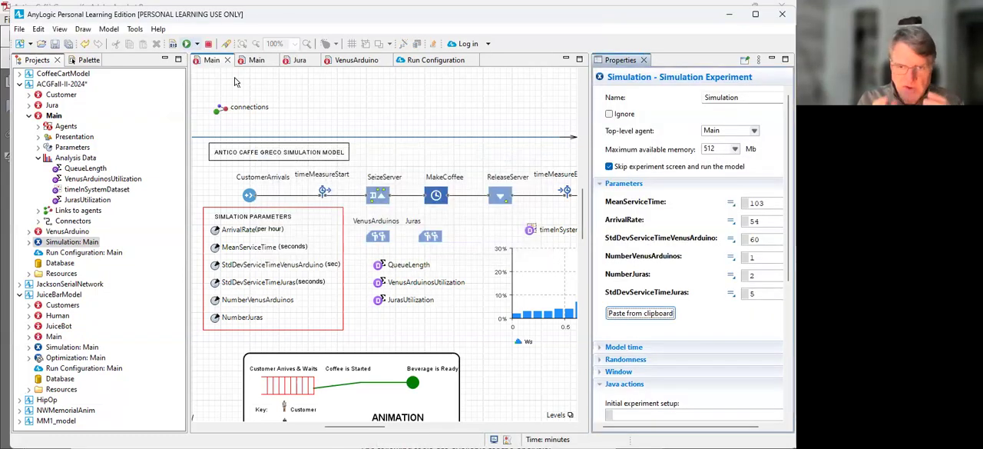
Step: Run the mixed configuration of one Venus Arduino and two Juras at virtual speed, and restart the run twice
key("F5")
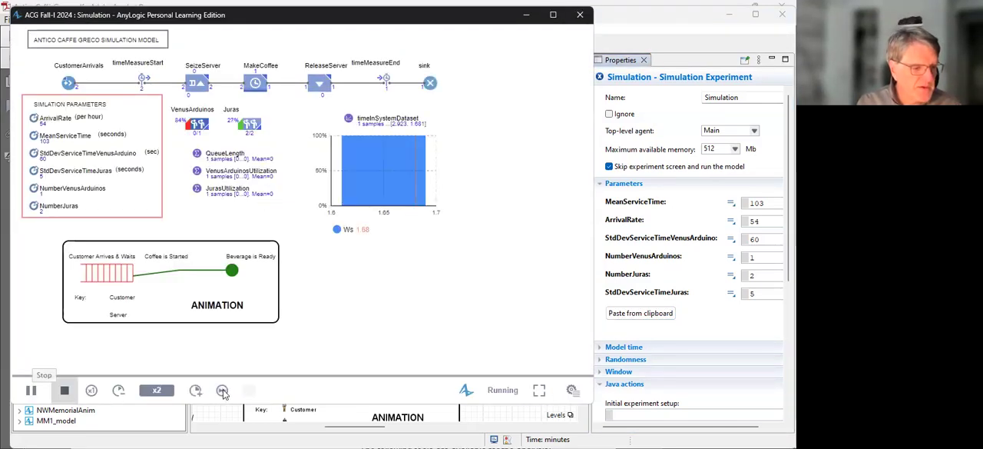
left_click(222, 391)
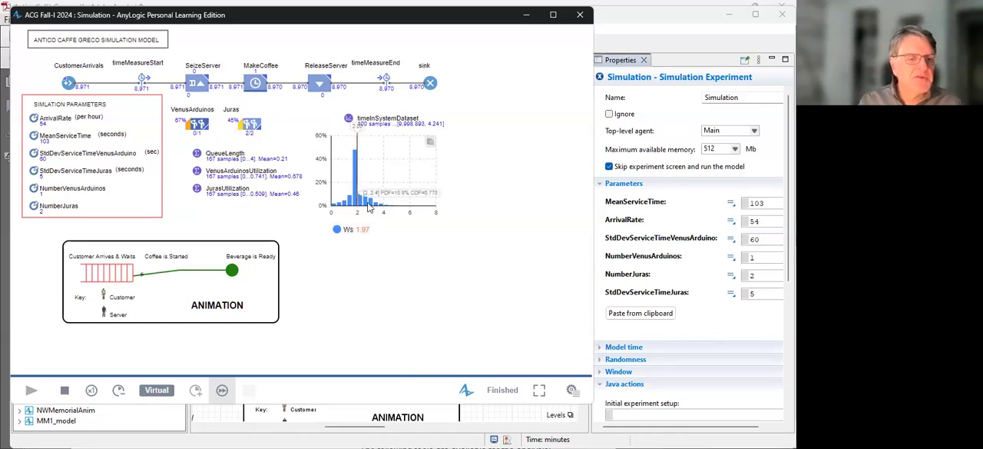
mouse_move(354, 160)
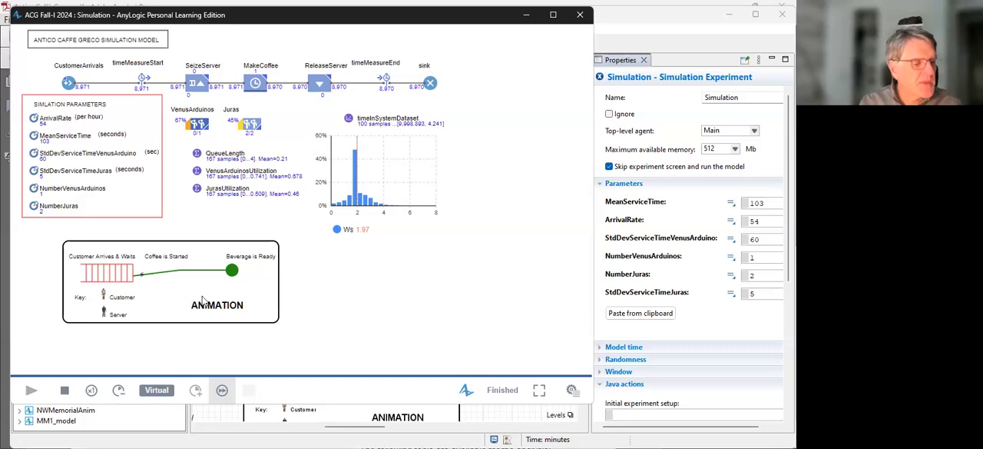
left_click(65, 391)
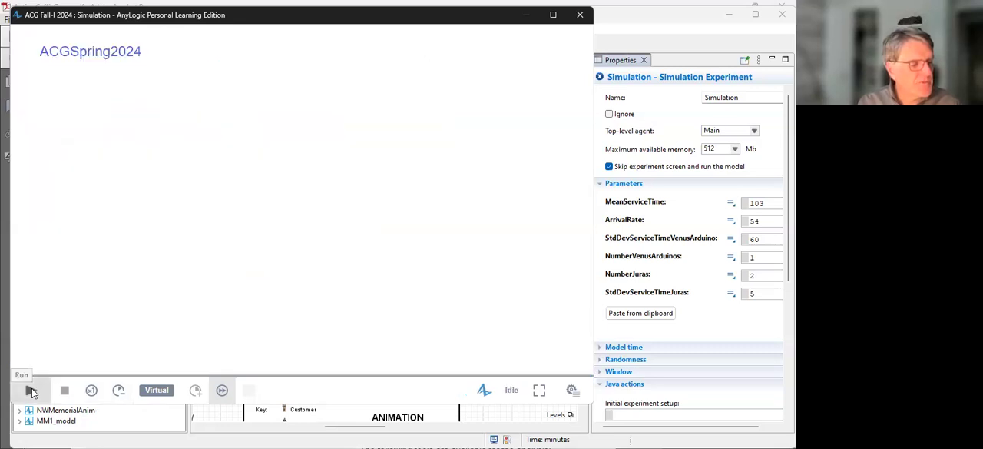
left_click(30, 391)
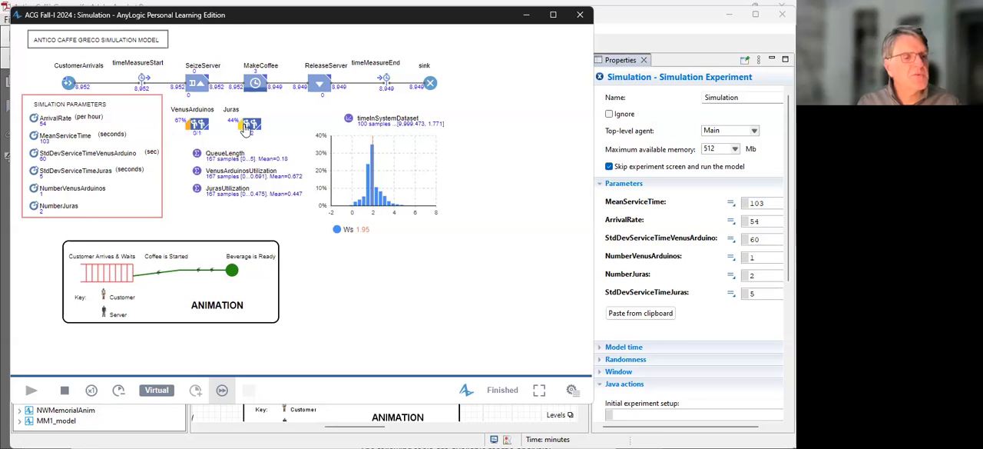
left_click(65, 394)
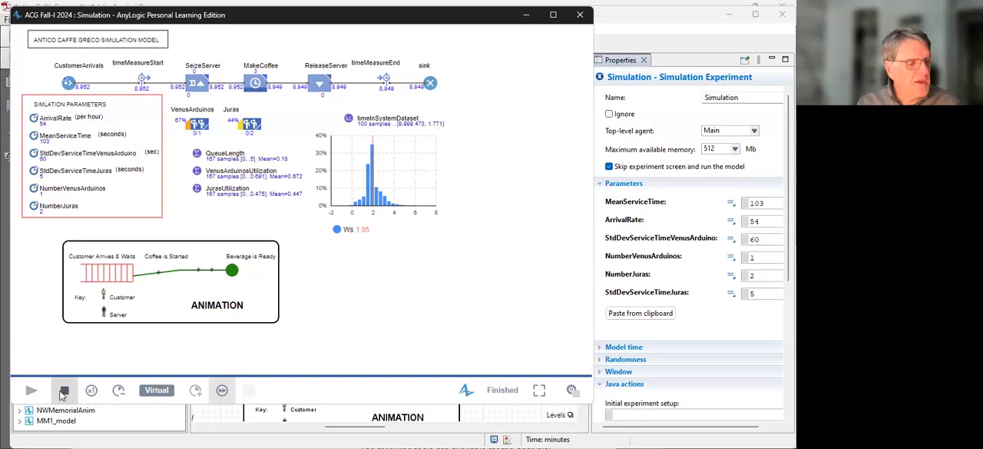
left_click(31, 392)
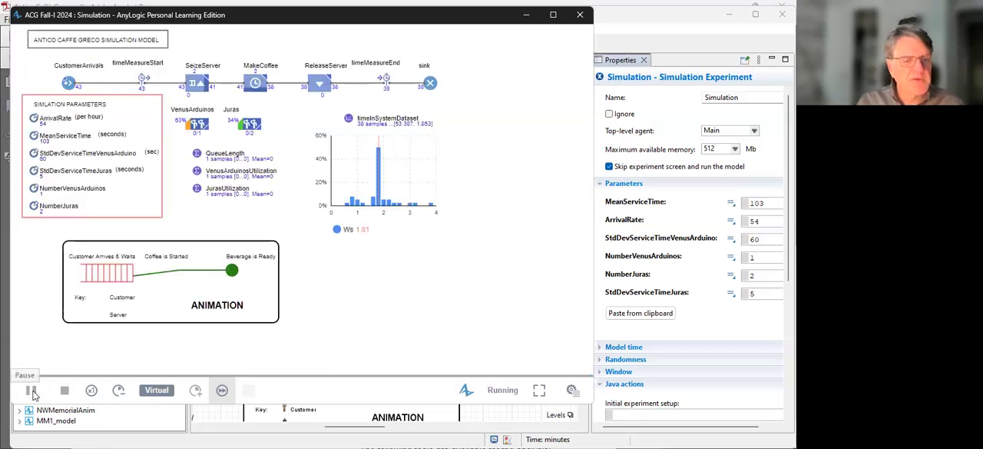